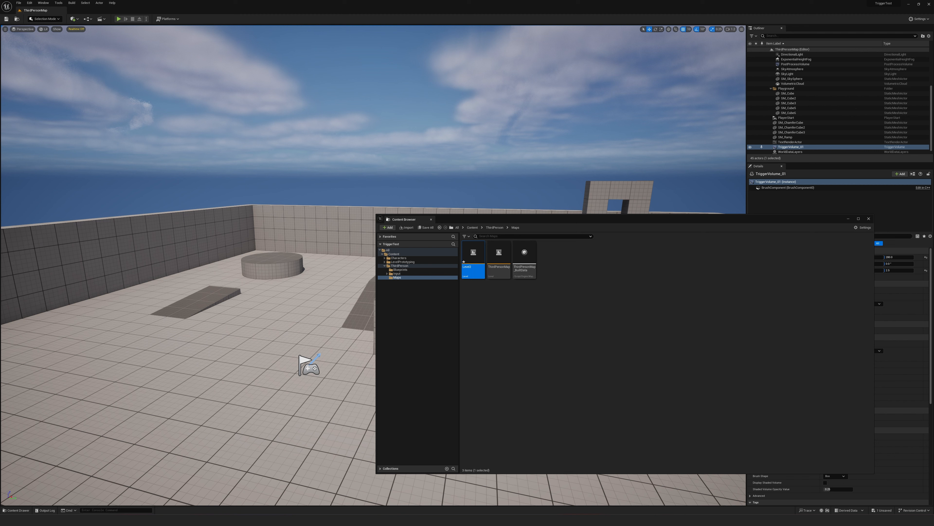
Remove the unsaved level asset from the Maps folder and create a new level from the Basic template
click(432, 338)
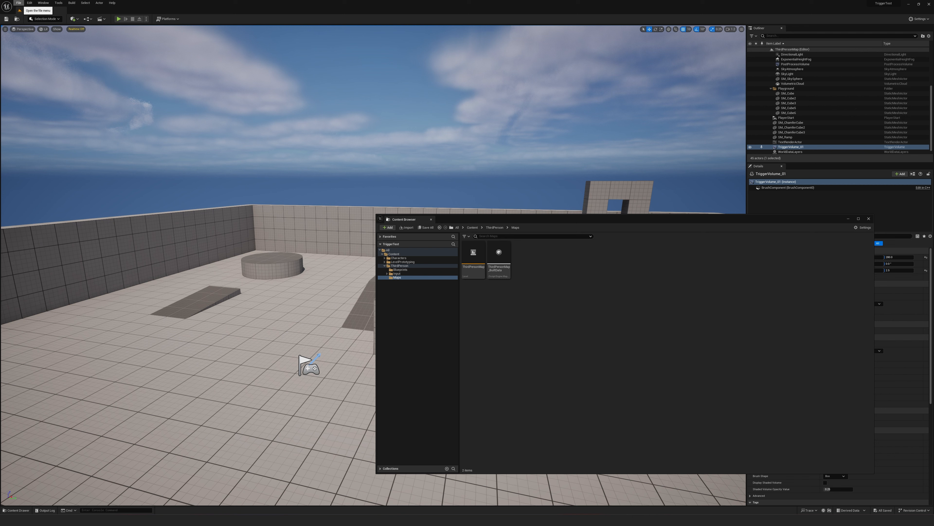
click(19, 3)
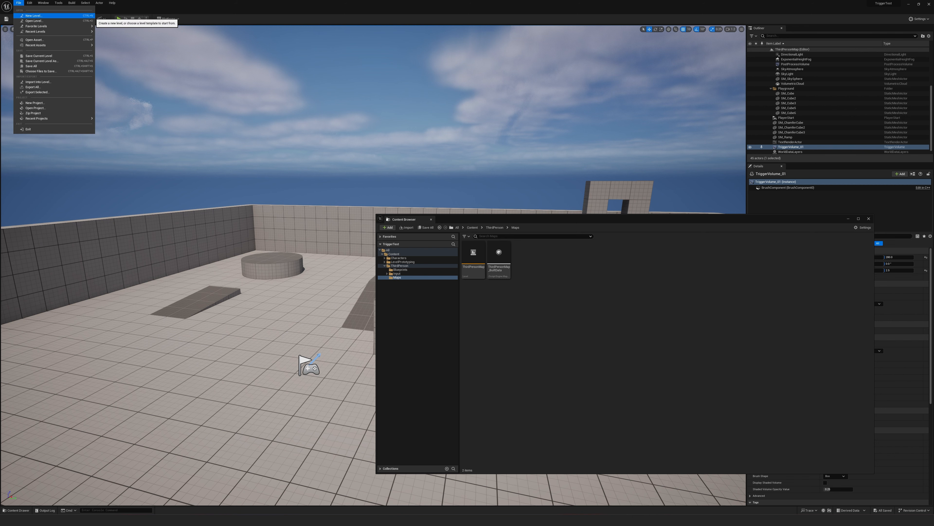
click(55, 15)
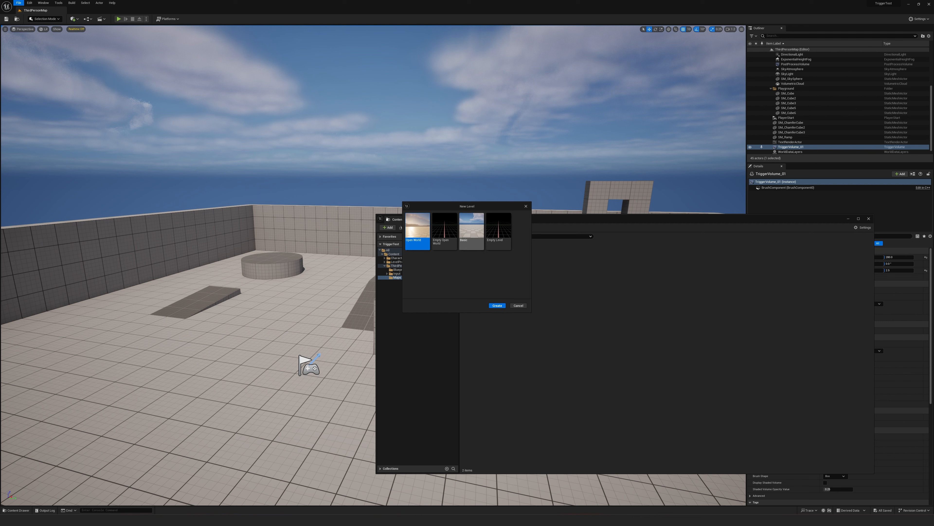
click(471, 231)
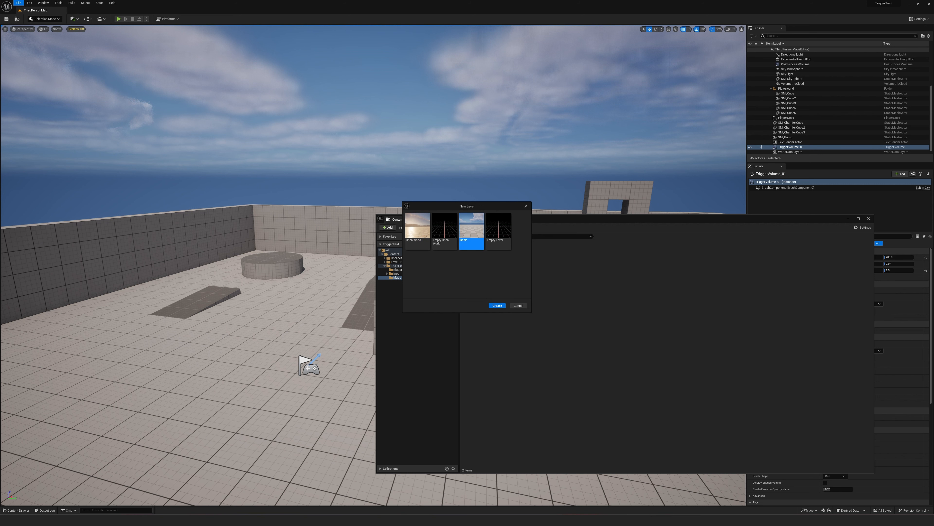
click(497, 305)
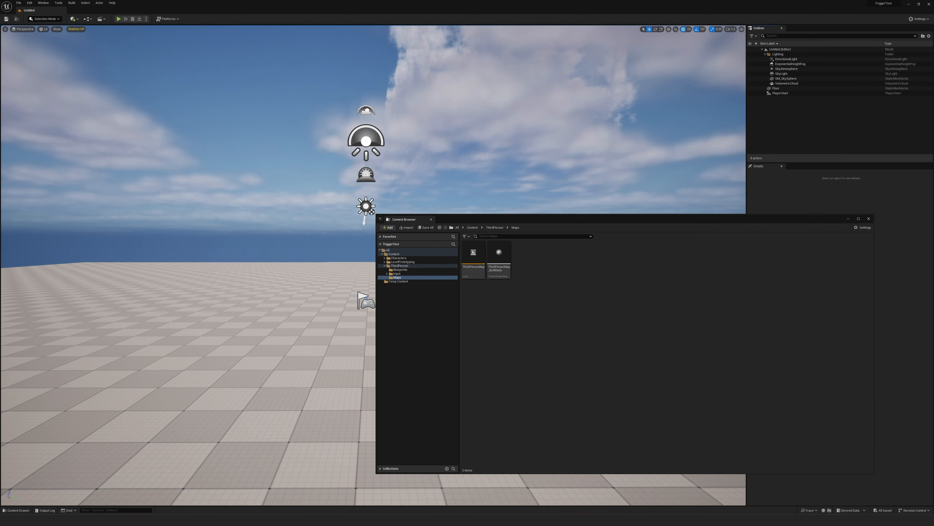
Move the Content Browser aside and select the PlayerStart actor in the new level
drag(450, 221, 611, 246)
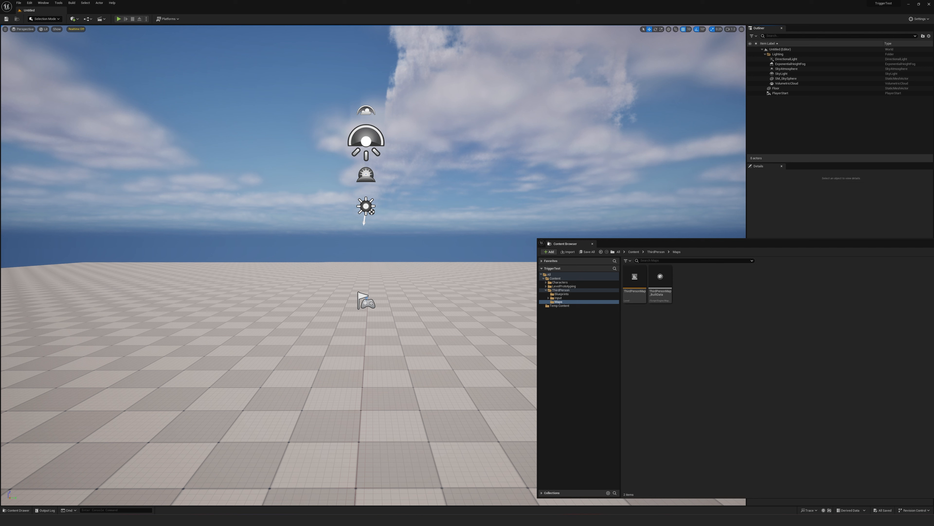
click(367, 301)
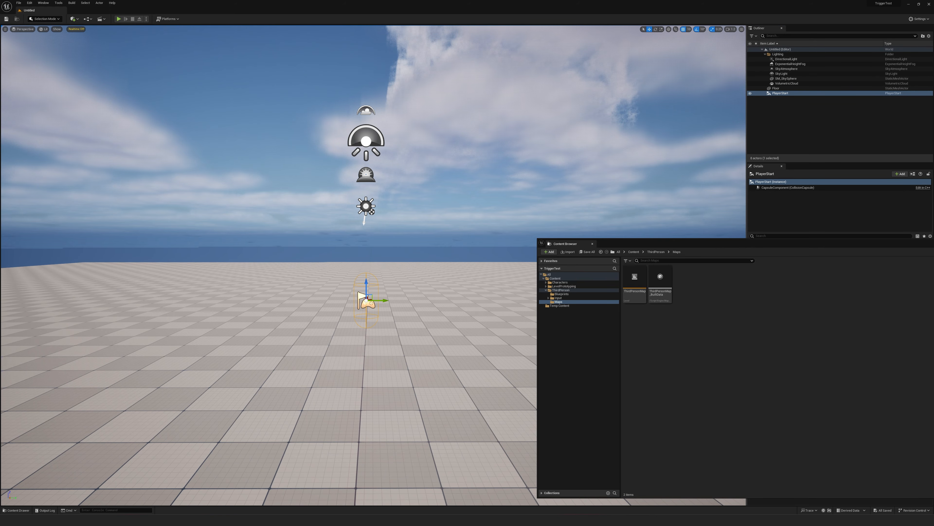
right_drag(368, 258, 364, 331)
key(w)
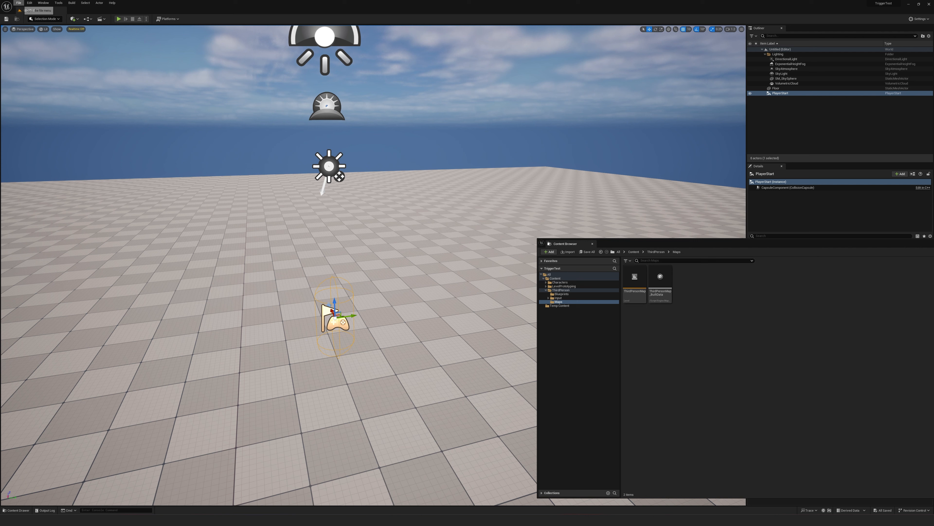
Start saving the current level under a new name, with ThirdPerson/Maps as the destination folder
click(18, 3)
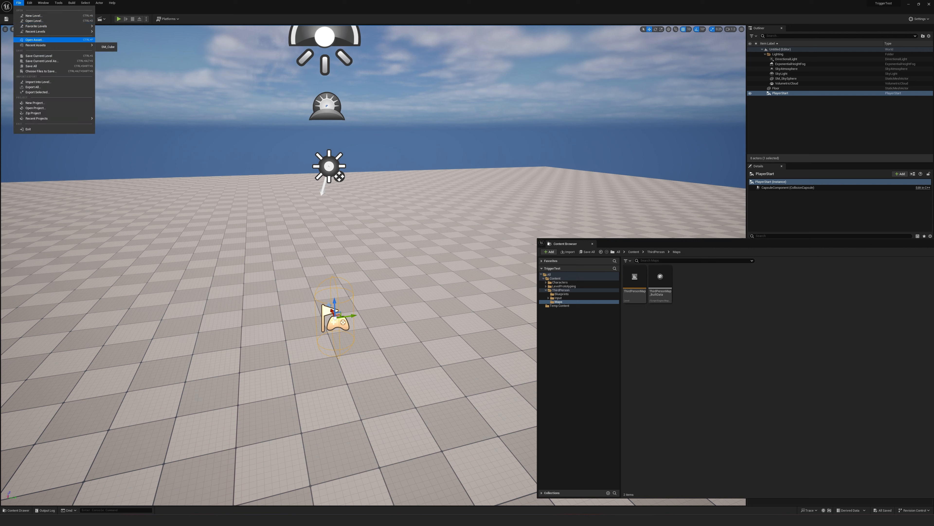
click(40, 61)
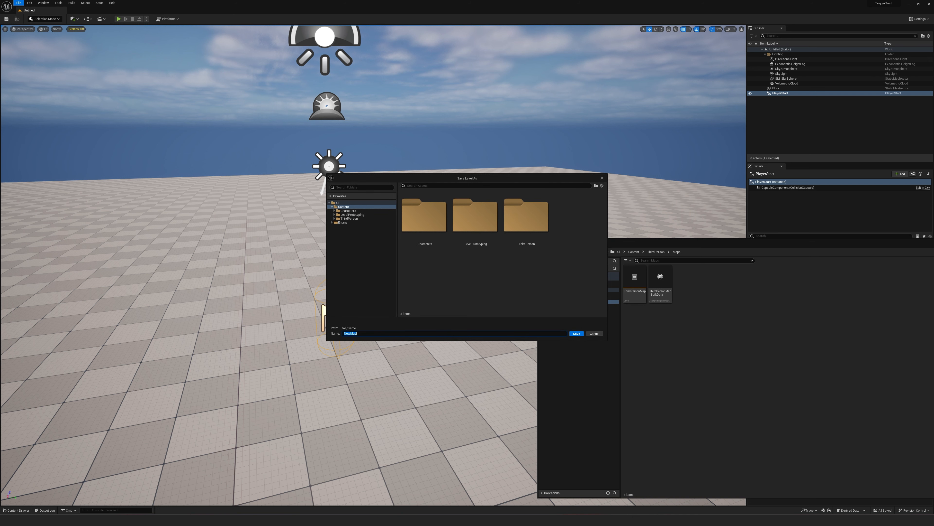
drag(606, 340, 681, 389)
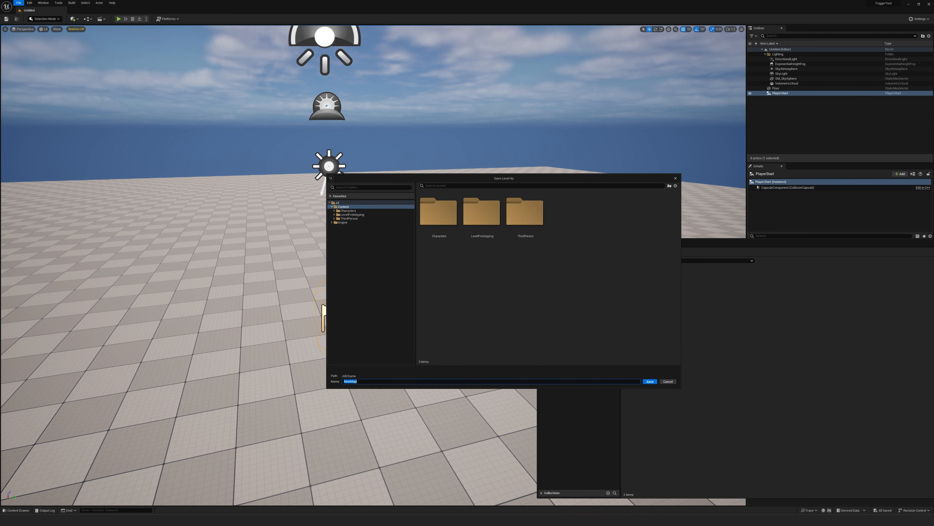
drag(503, 178, 338, 235)
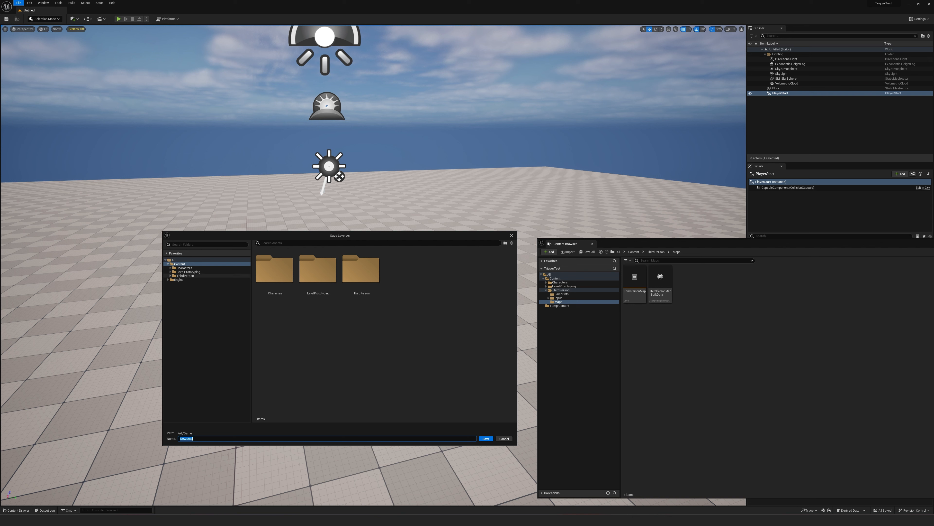
click(170, 275)
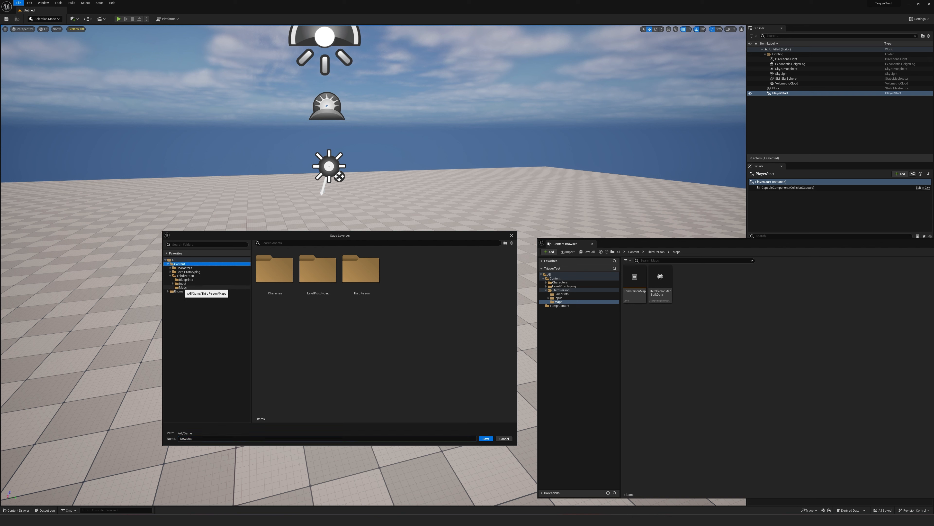
click(183, 287)
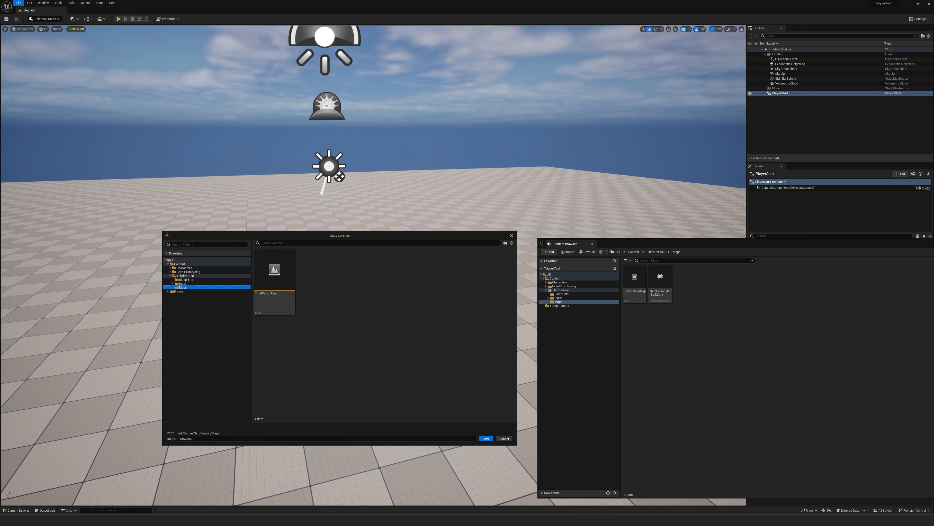
Name the level Level_02 and save it
click(198, 438)
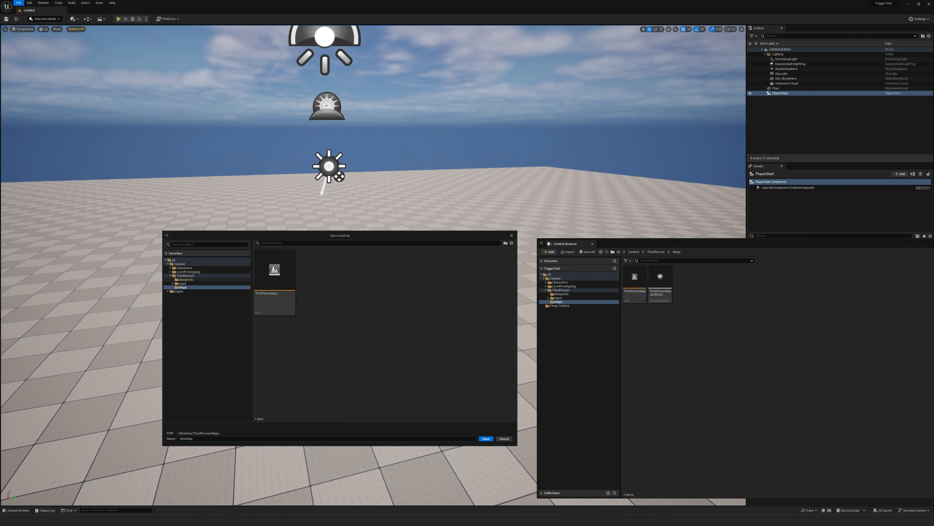
click(193, 438)
text(L)
key(BackSpace)
key(BackSpace)
key(BackSpace)
text(_Map)
click(486, 439)
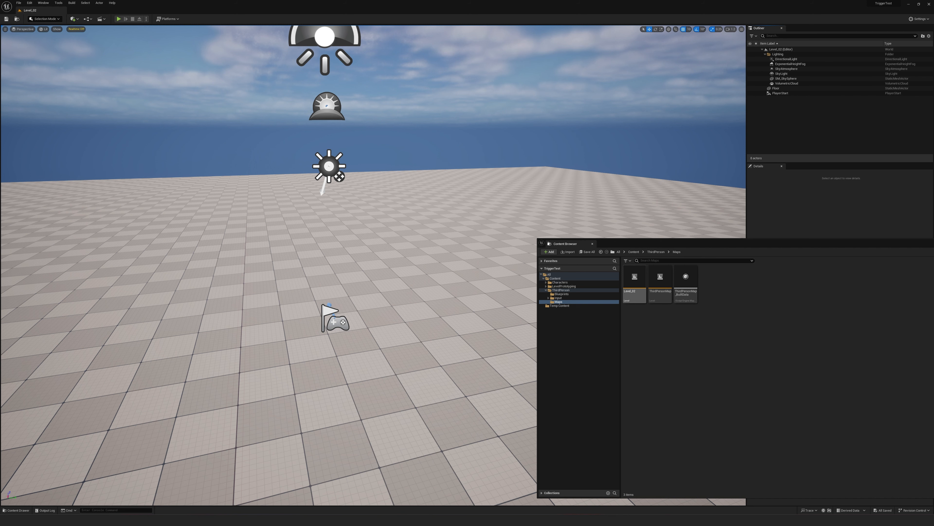
Open the ThirdPersonMap level from the Maps folder and move the Content Browser clear of the blue cube
drag(654, 243, 501, 234)
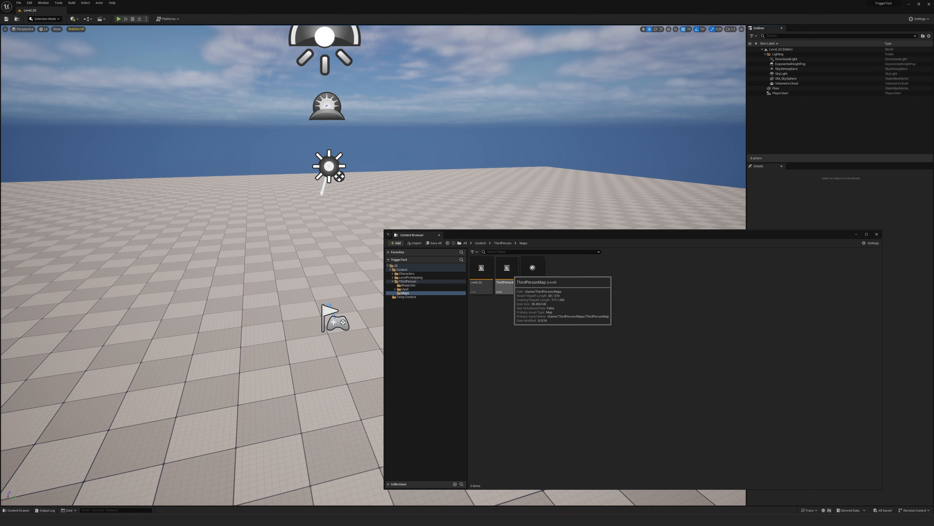
double_click(507, 272)
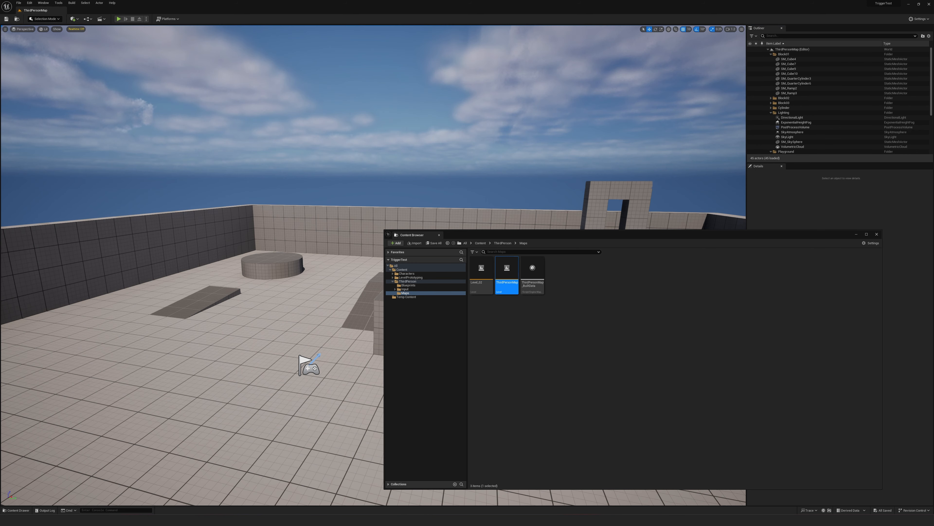
drag(513, 235, 623, 254)
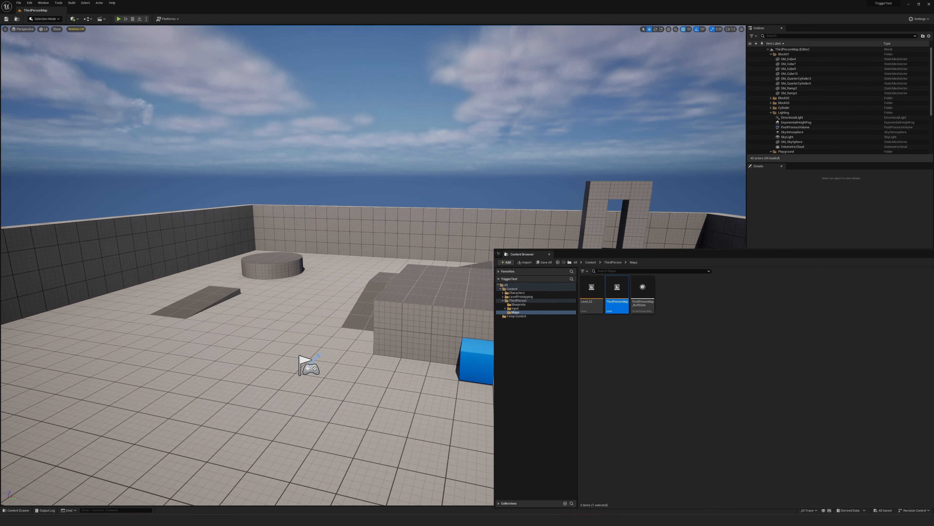
Open the Level Blueprint of ThirdPersonMap
right_drag(332, 235, 371, 251)
click(87, 18)
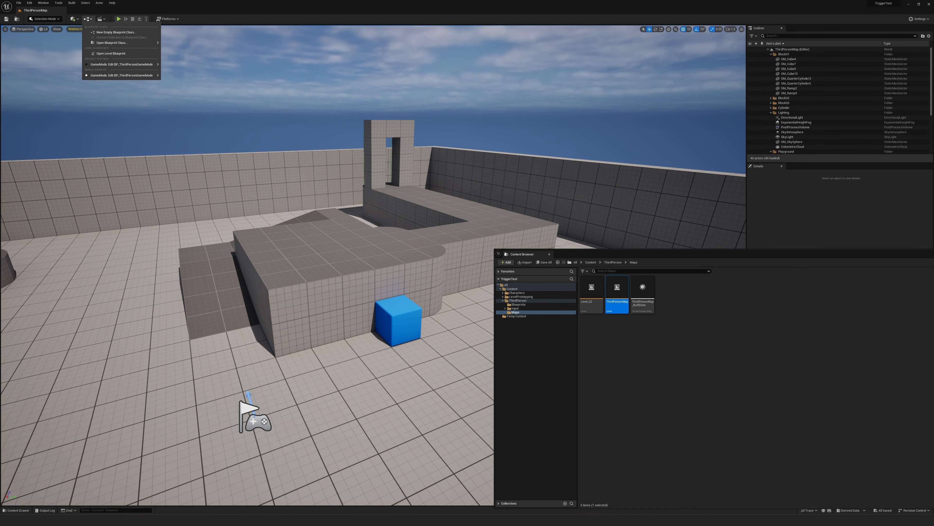
mouse_move(112, 43)
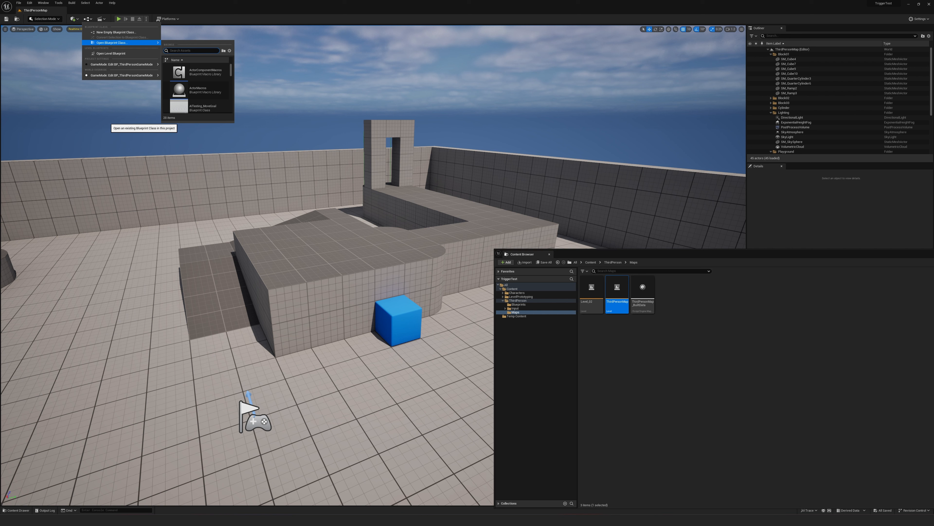
click(107, 54)
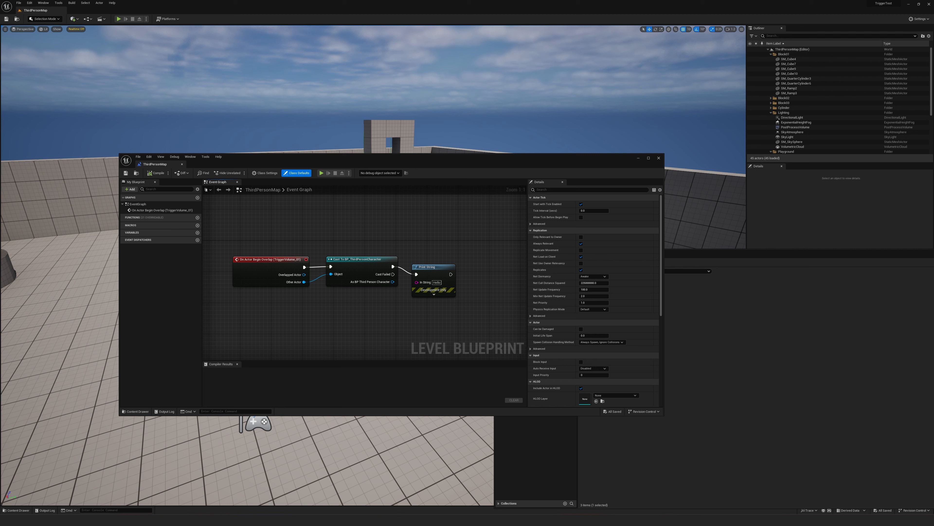
Delete the Print String node that follows the Cast To BP_ThirdPersonCharacter node in the event graph
drag(473, 241, 430, 304)
right_drag(451, 246, 410, 240)
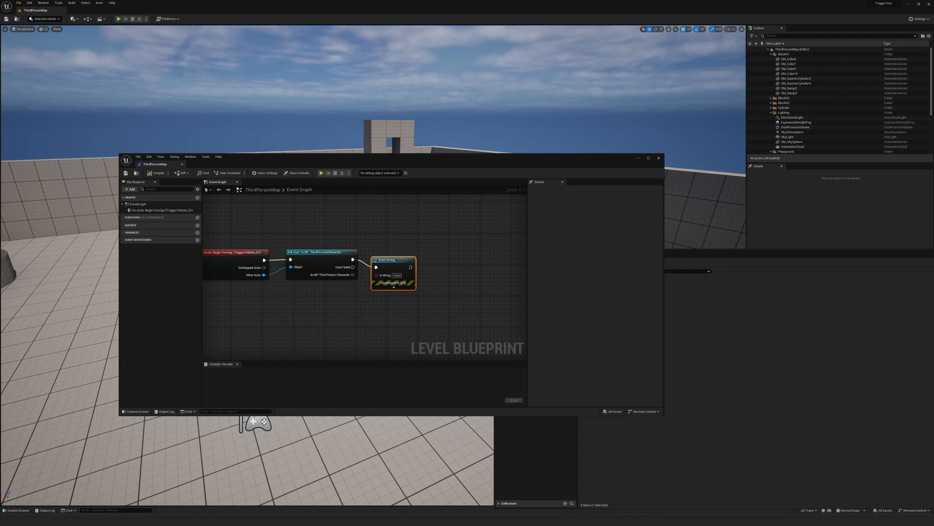
drag(449, 225, 361, 317)
key(Delete)
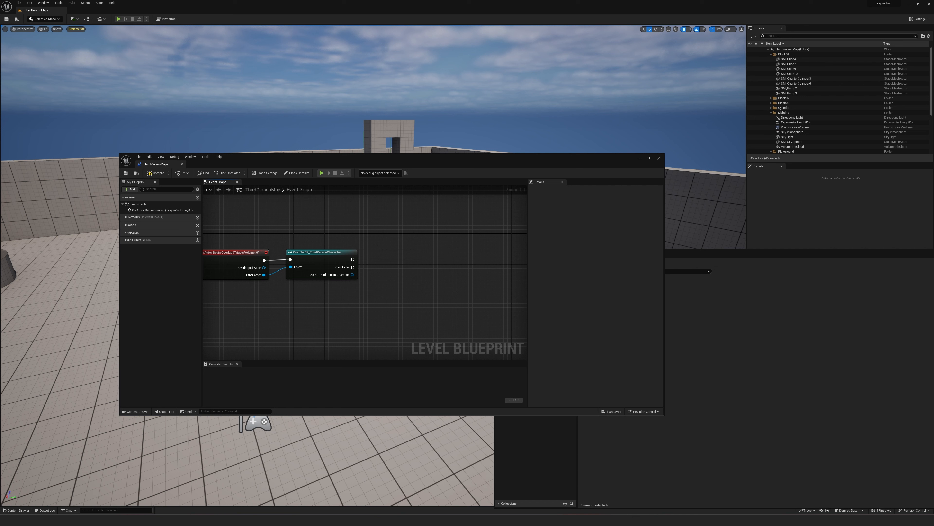
Add an Open Level (by Name) node to the cast node's success execution output and align it with the cast node
drag(352, 260, 392, 242)
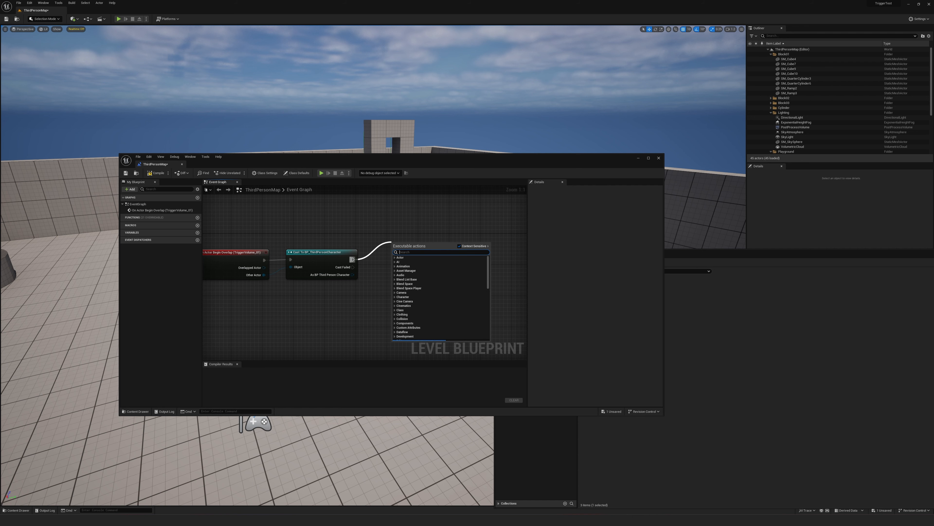
text(open)
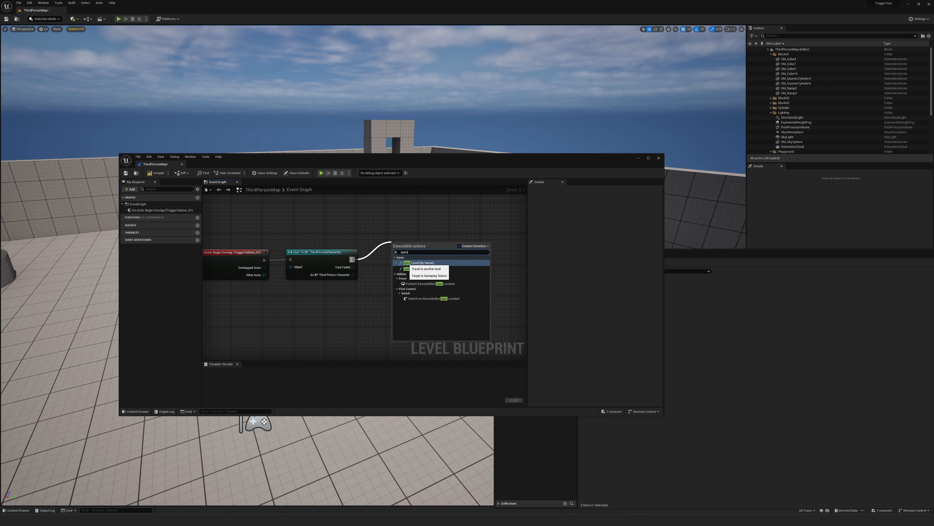
key(Return)
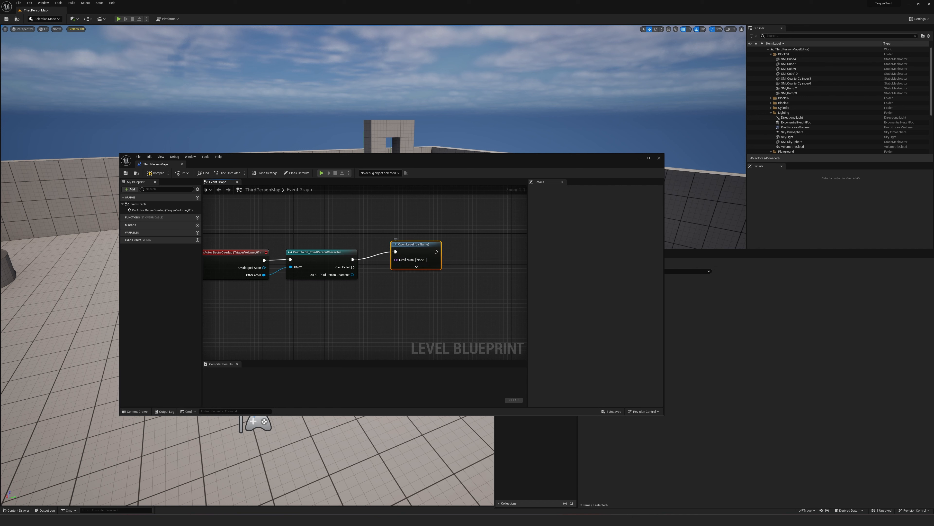
drag(416, 244, 403, 253)
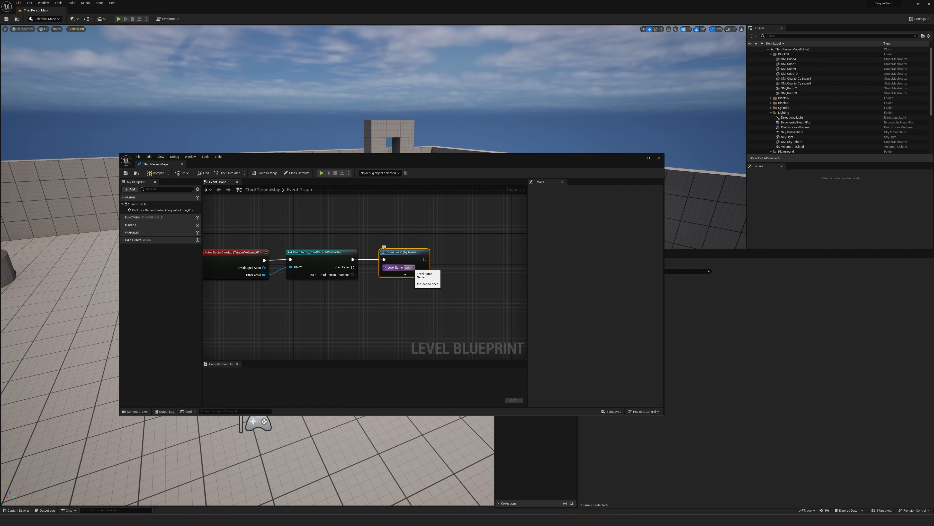
Expand the Open Level node's advanced options and open its Level Name value for editing
click(404, 275)
click(409, 268)
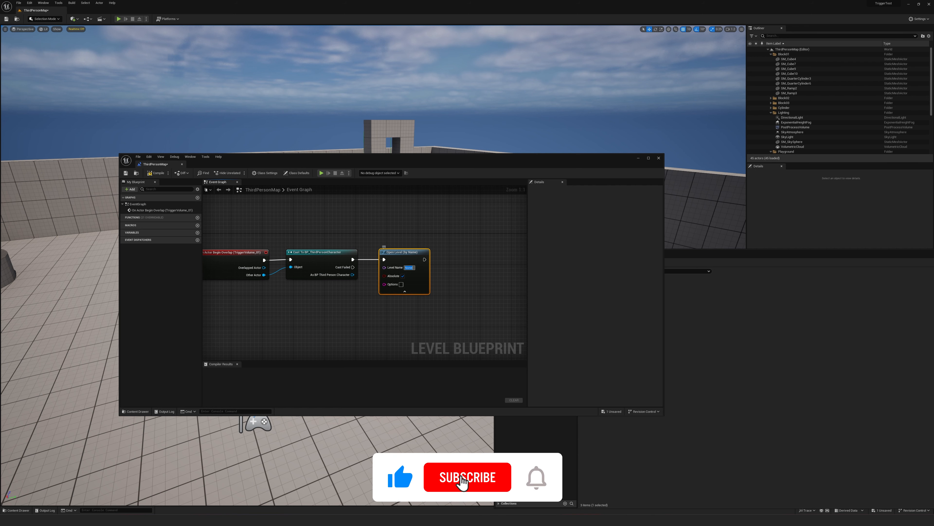
drag(693, 254, 708, 250)
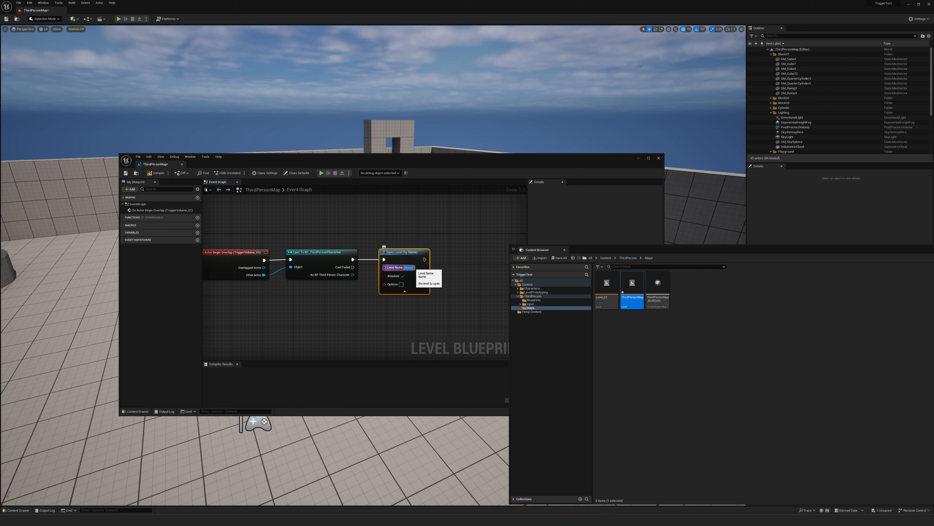
click(412, 268)
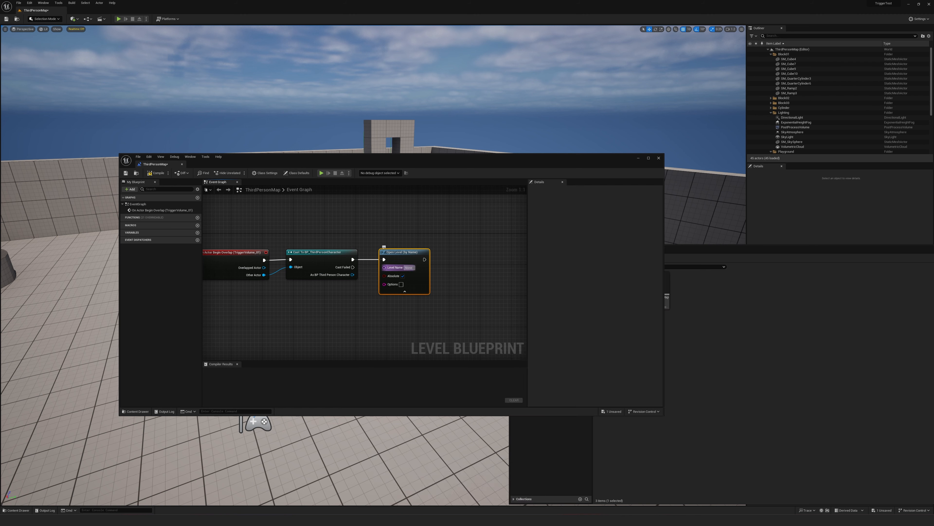
Copy the Level_02 asset's name from the Maps folder and paste it as the Open Level node's Level Name
drag(485, 161, 394, 115)
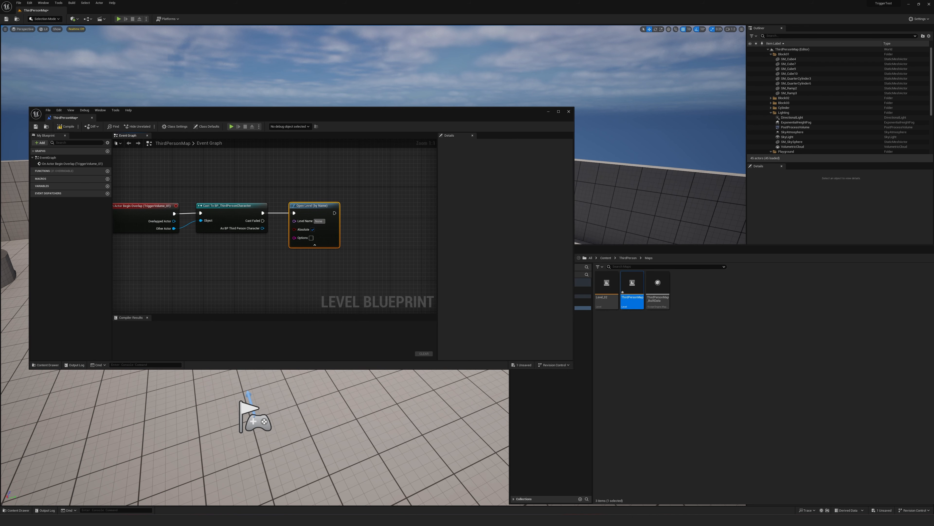
click(607, 290)
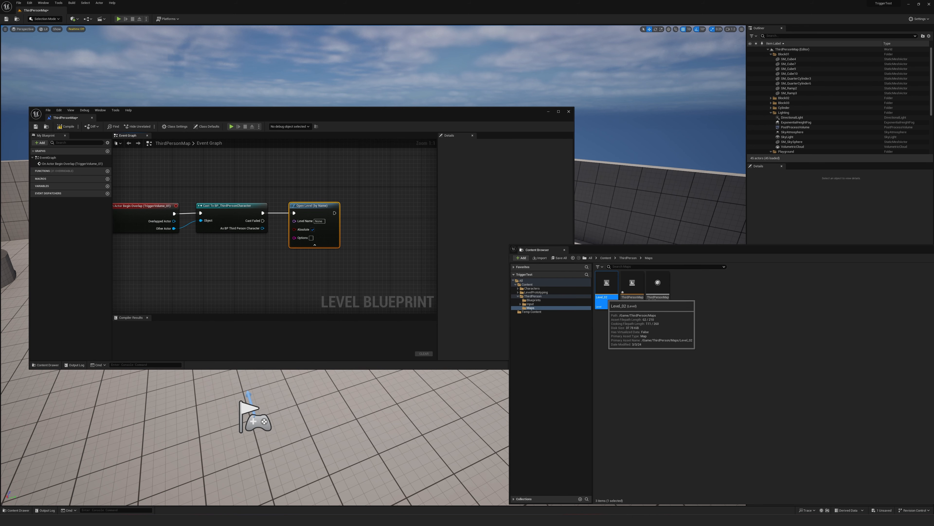
key(F2)
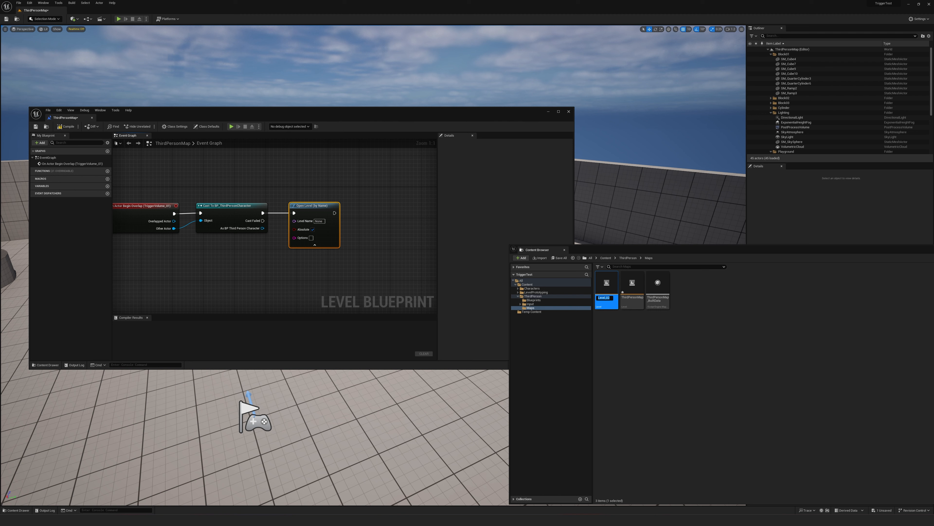
right_click(606, 299)
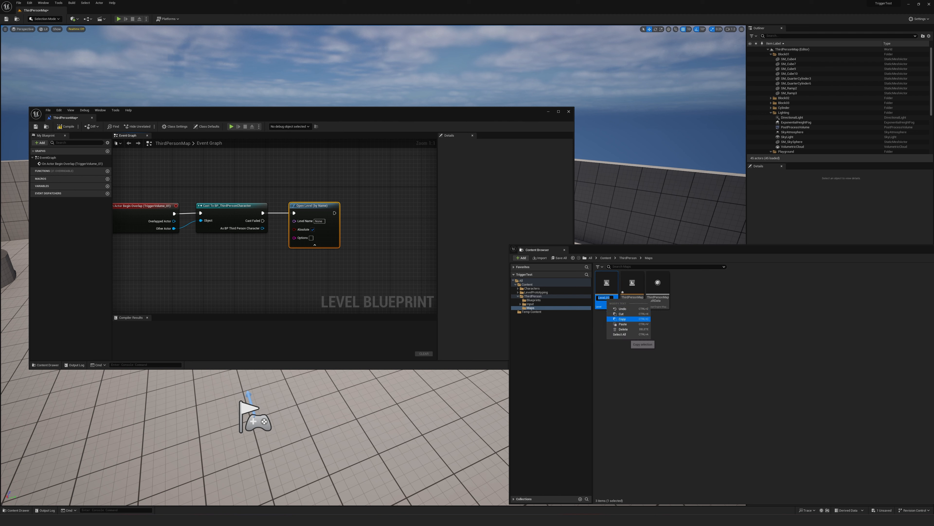
click(622, 319)
click(318, 221)
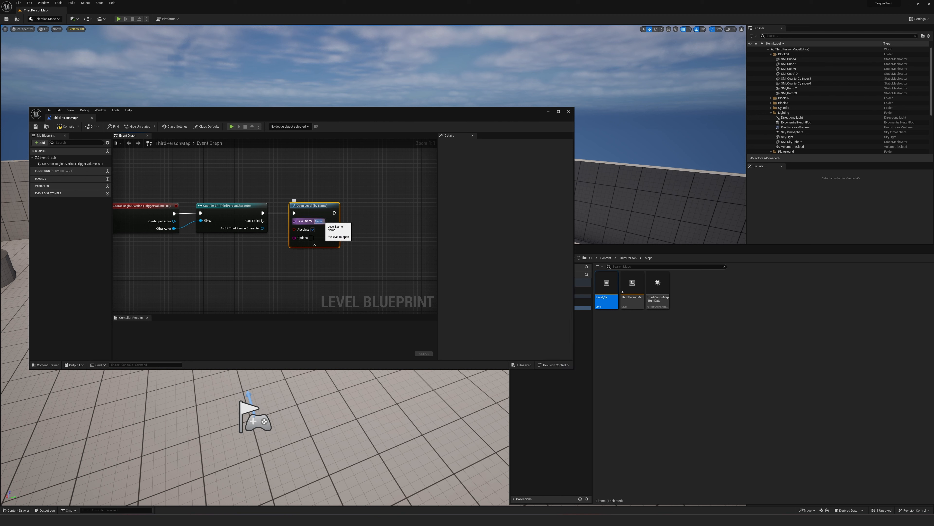
right_click(318, 221)
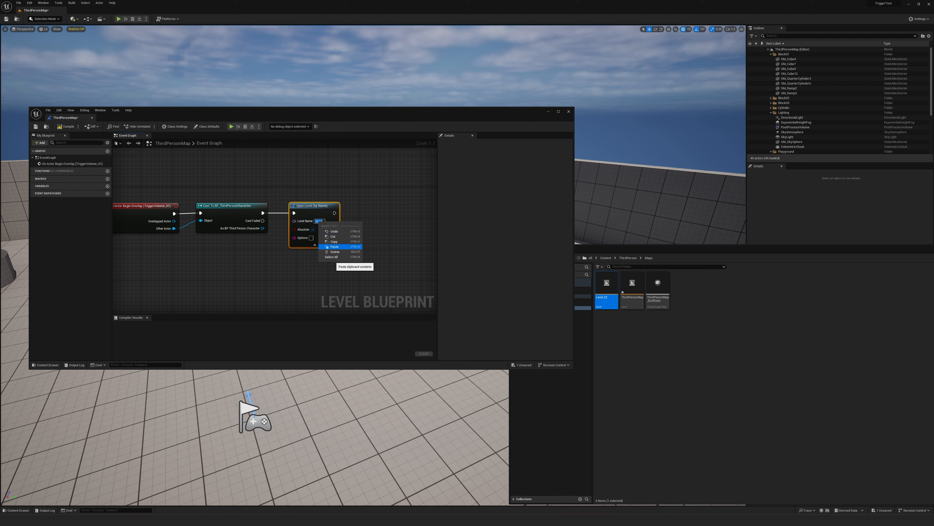
click(346, 267)
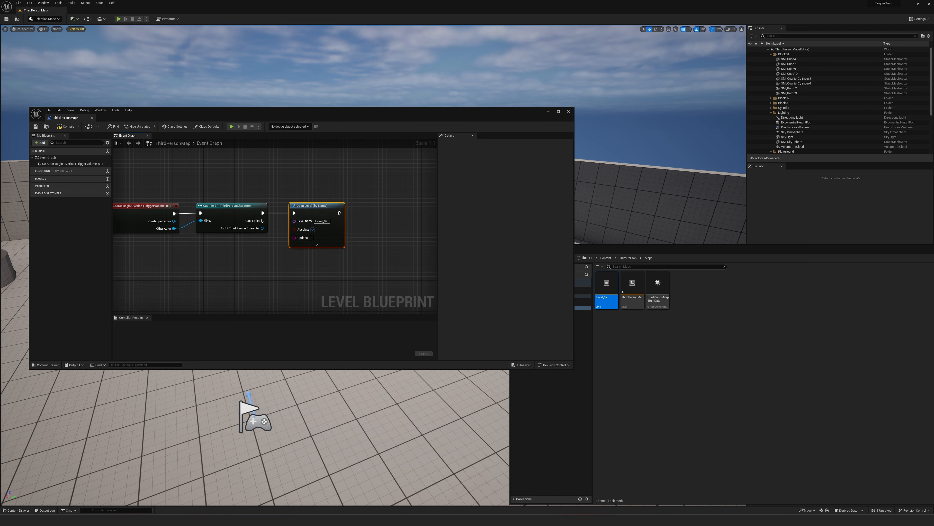
Compile and save the ThirdPersonMap Level Blueprint, and save all remaining changes in the project
right_drag(294, 268, 318, 267)
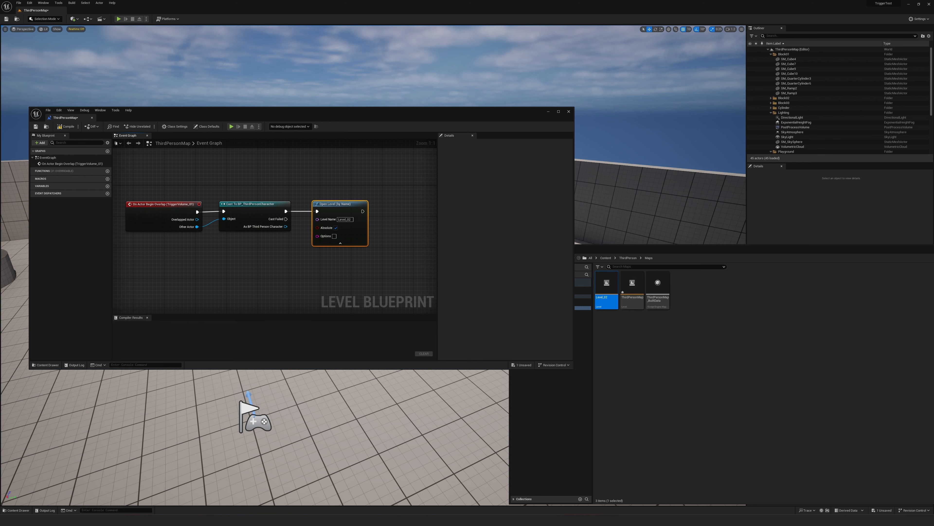
click(67, 127)
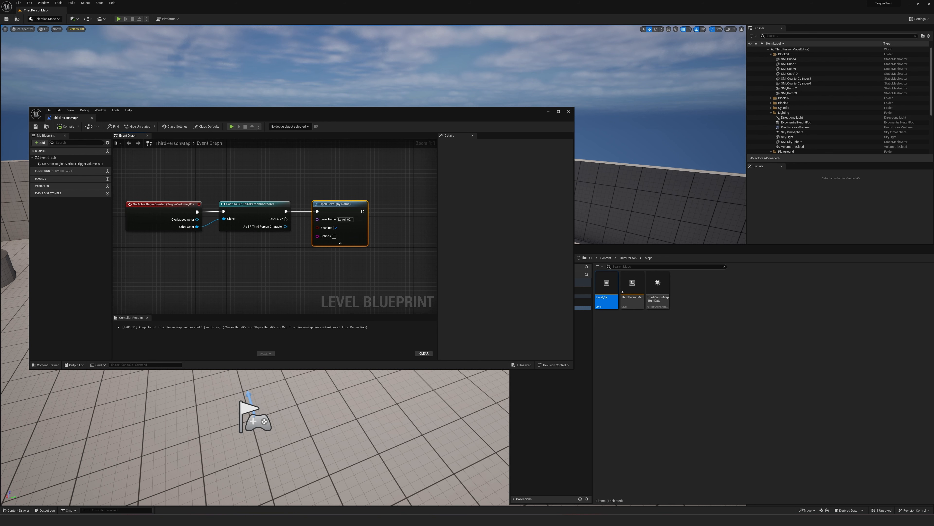
click(36, 126)
click(18, 2)
click(31, 66)
Move the floating Content Browser and Level Blueprint windows off the main editor to clear the level viewport
drag(337, 114, 343, 114)
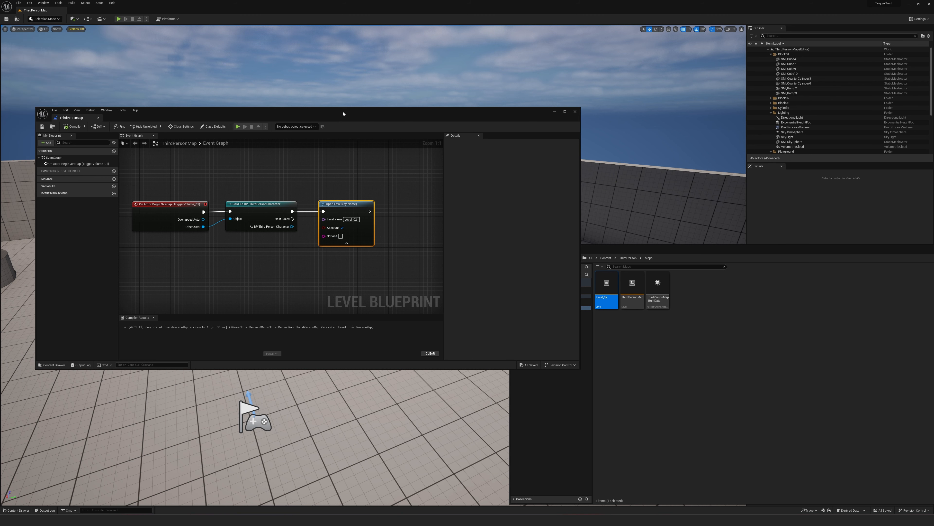
drag(629, 250, 933, 274)
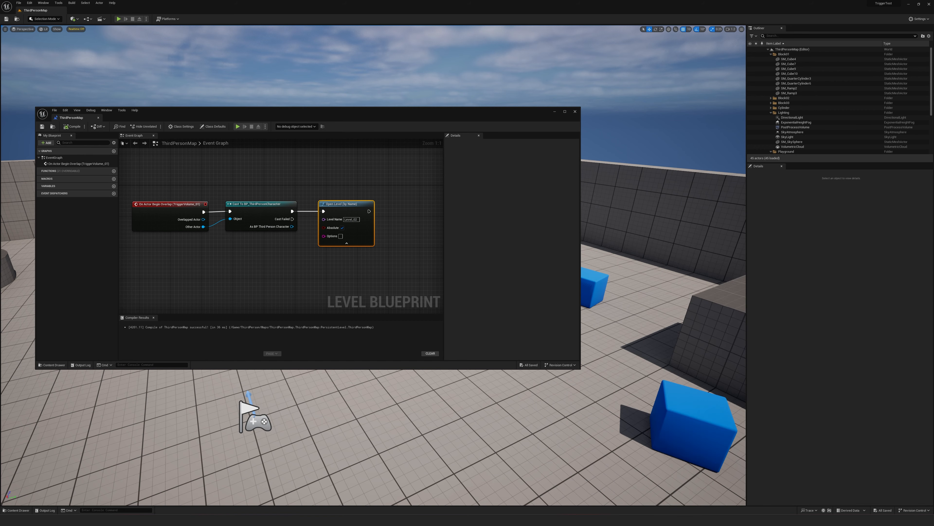
drag(343, 112, 933, 328)
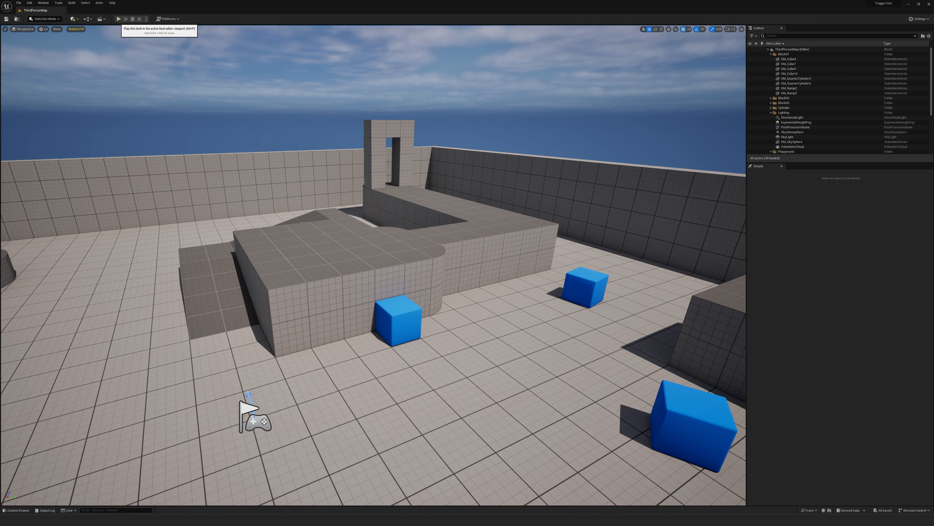
Play ThirdPersonMap in the viewport and run the character up the ramp and across the raised platform to test the level trigger
click(118, 18)
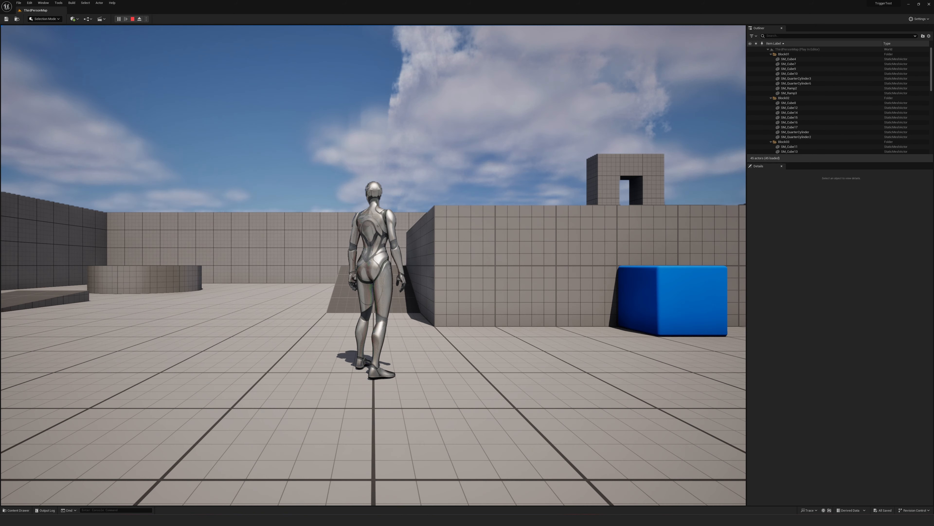
key(w)
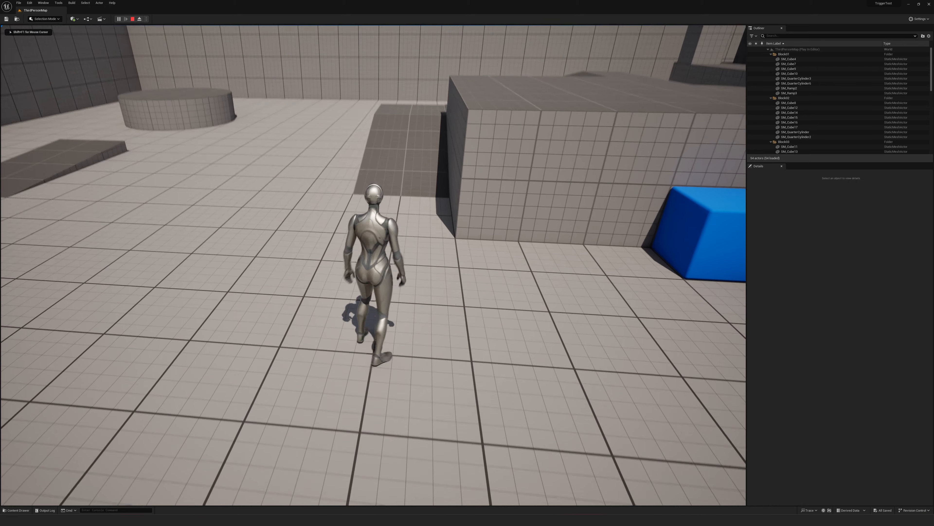
key(w)
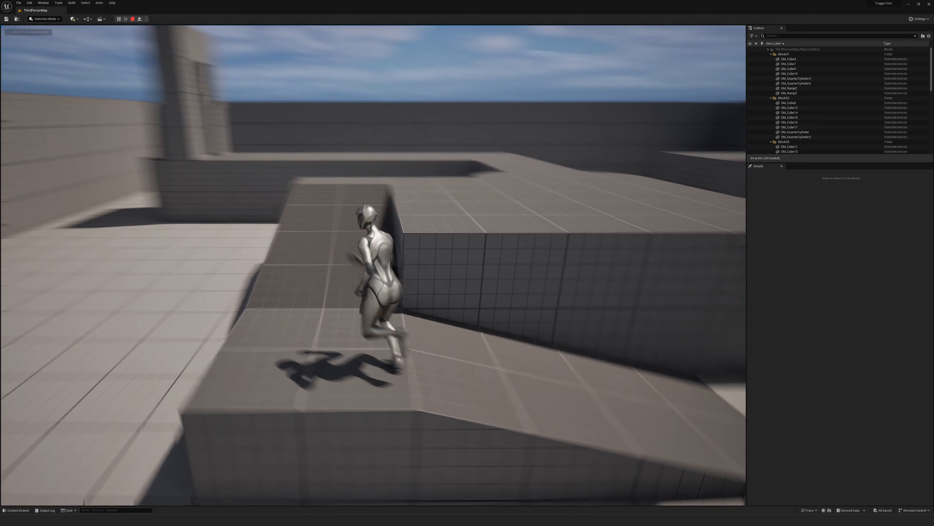
key(w)
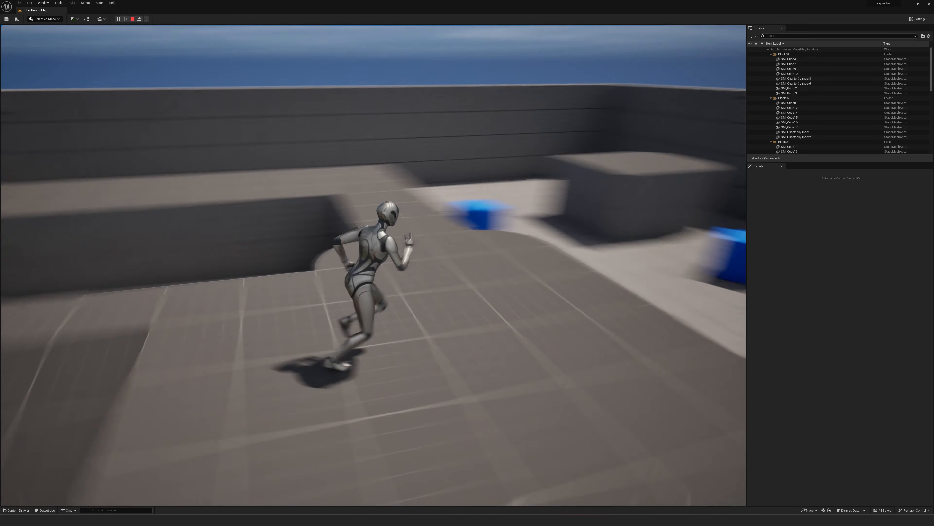